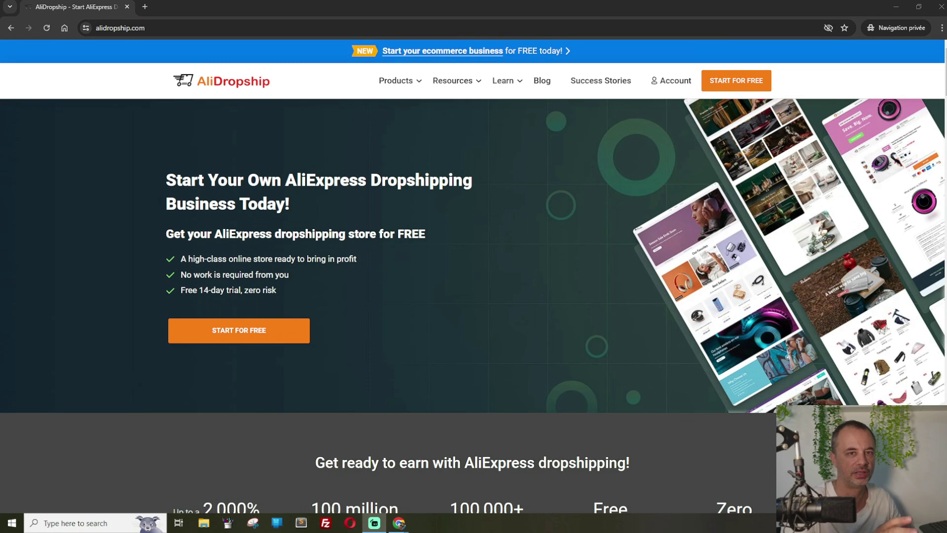
# Step: Choose the AliDropship Plugin from the product range and proceed to its checkout at the $89 one-time price
pyautogui.click(505, 146)
pyautogui.moveTo(408, 82)
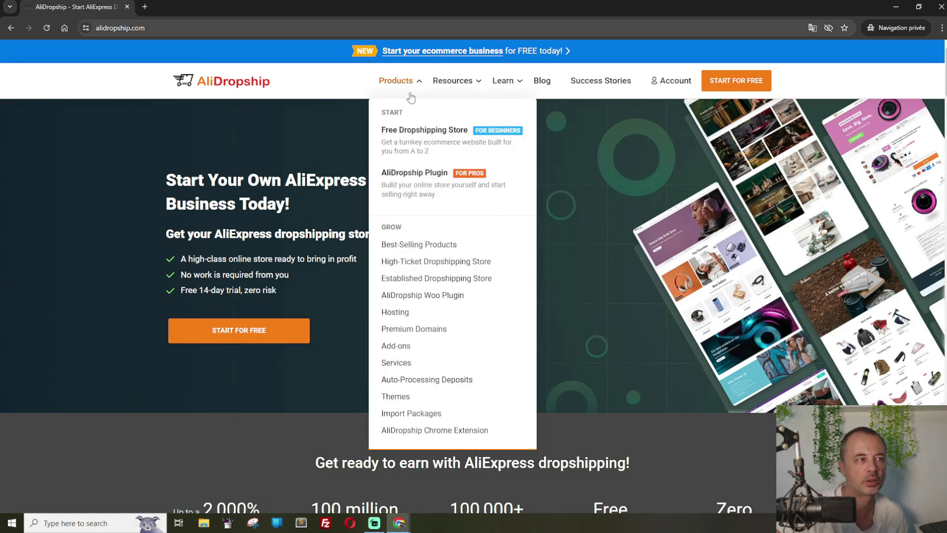
pyautogui.click(447, 189)
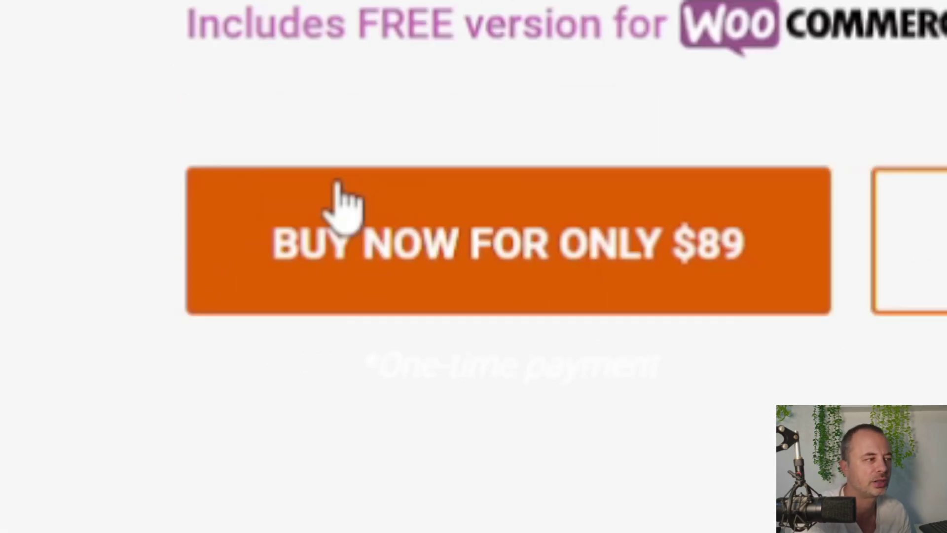
pyautogui.click(336, 186)
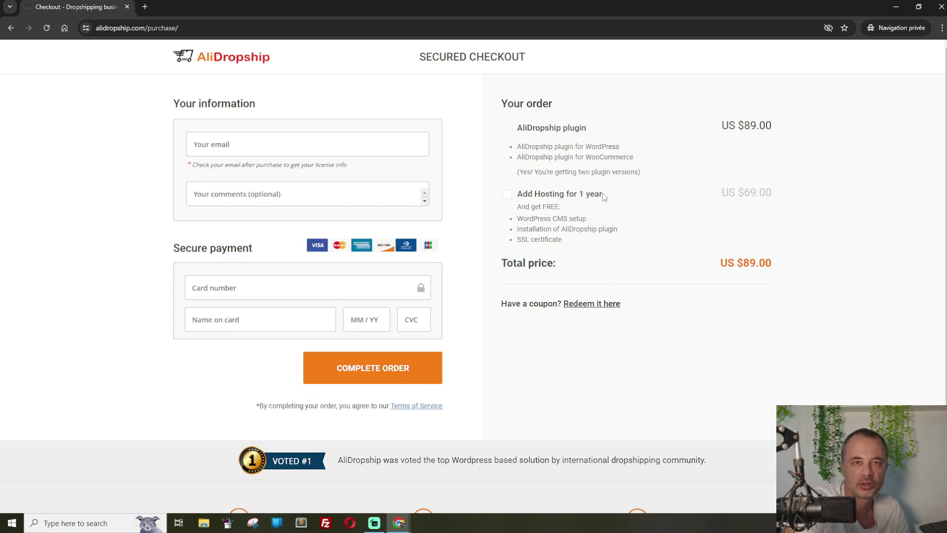
pyautogui.moveTo(517, 126); pyautogui.dragTo(594, 147)
pyautogui.click(593, 147)
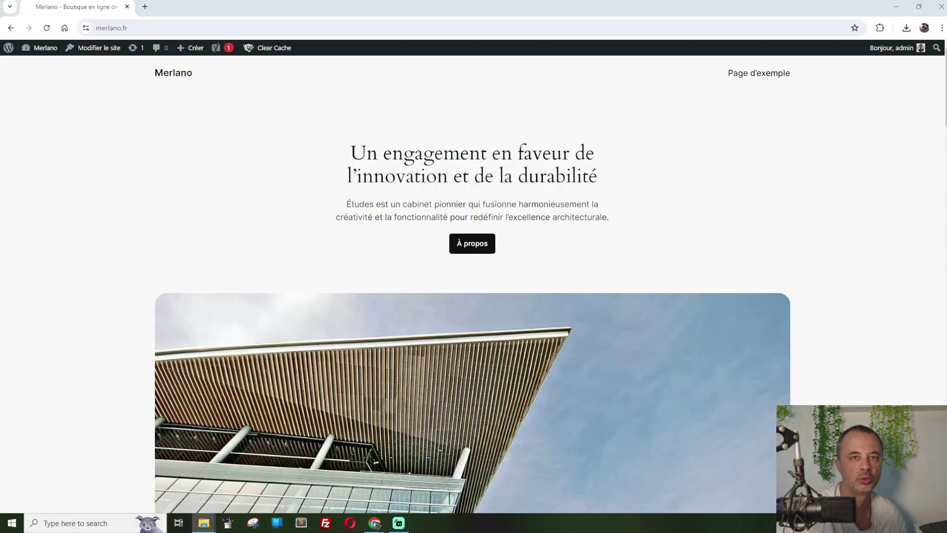
# Step: Open the plugin upload form for .zip files in the Merlano site's WordPress administration
pyautogui.moveTo(42, 47)
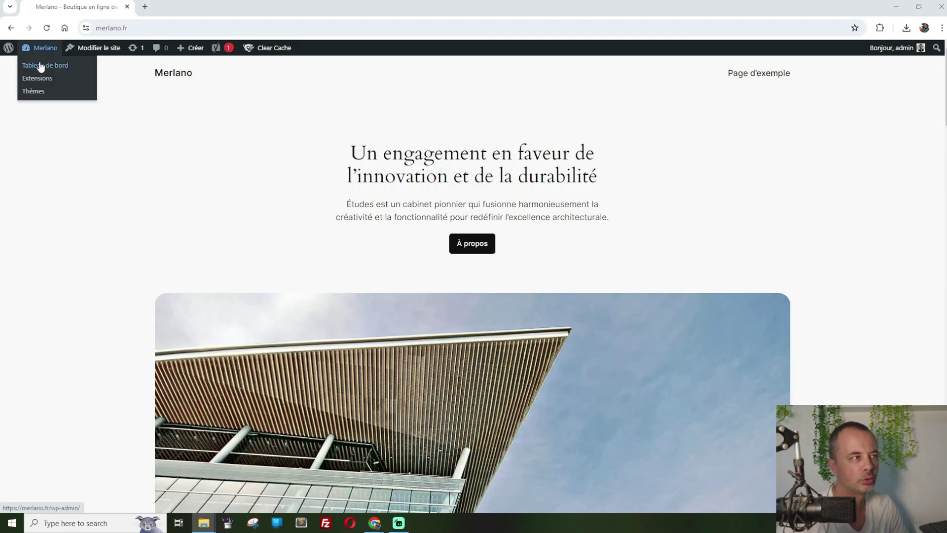
pyautogui.click(41, 67)
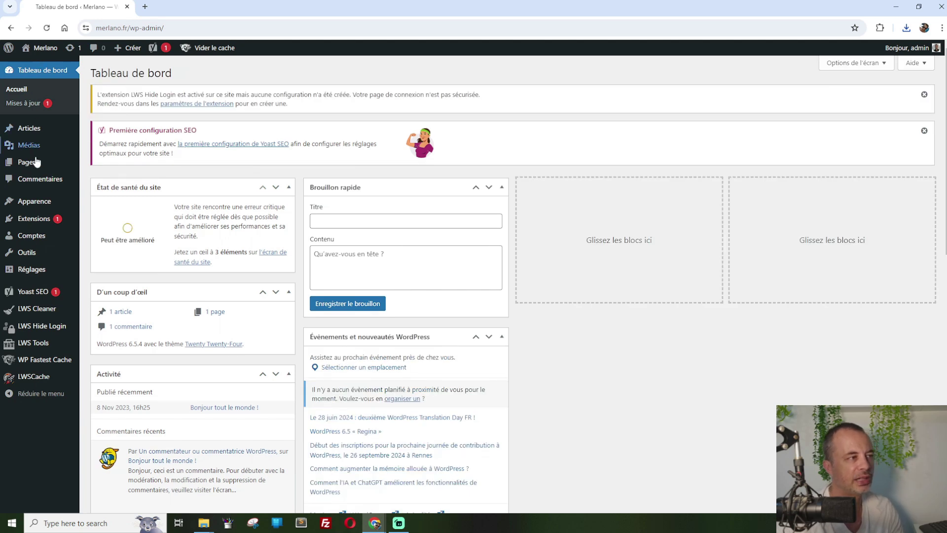
pyautogui.moveTo(32, 219)
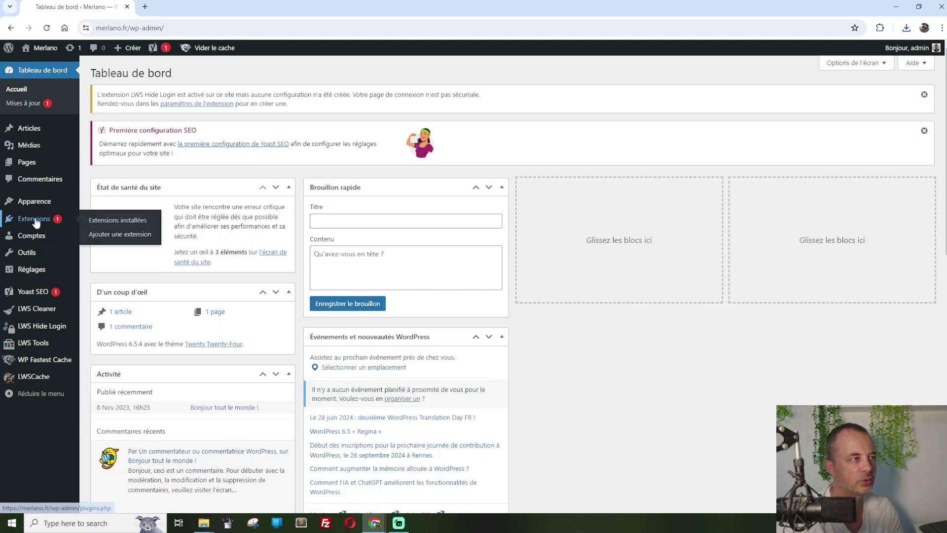
pyautogui.click(112, 237)
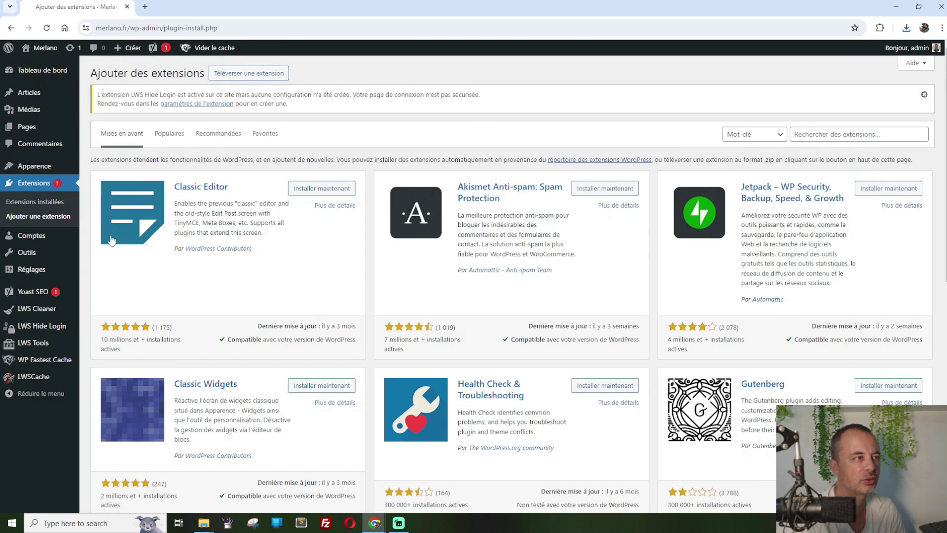
pyautogui.click(270, 74)
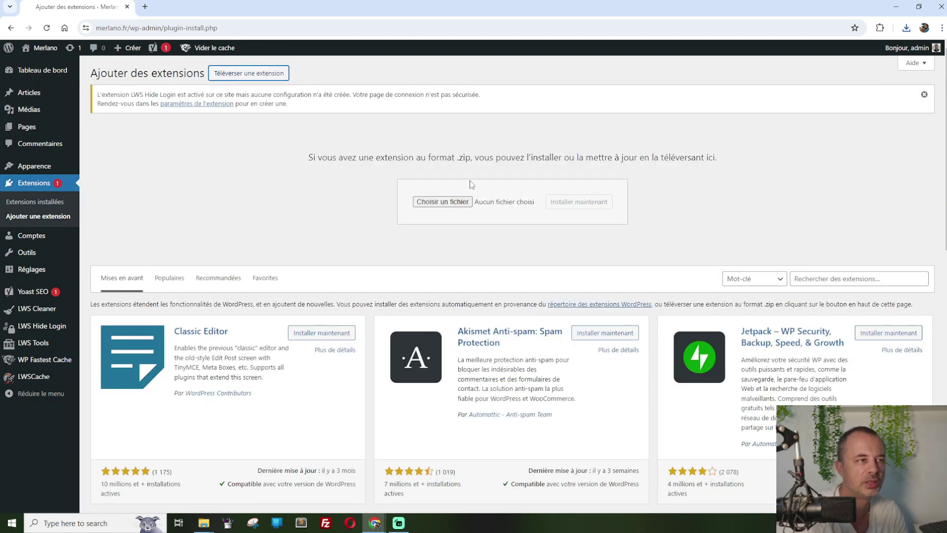
pyautogui.moveTo(308, 157); pyautogui.dragTo(758, 158)
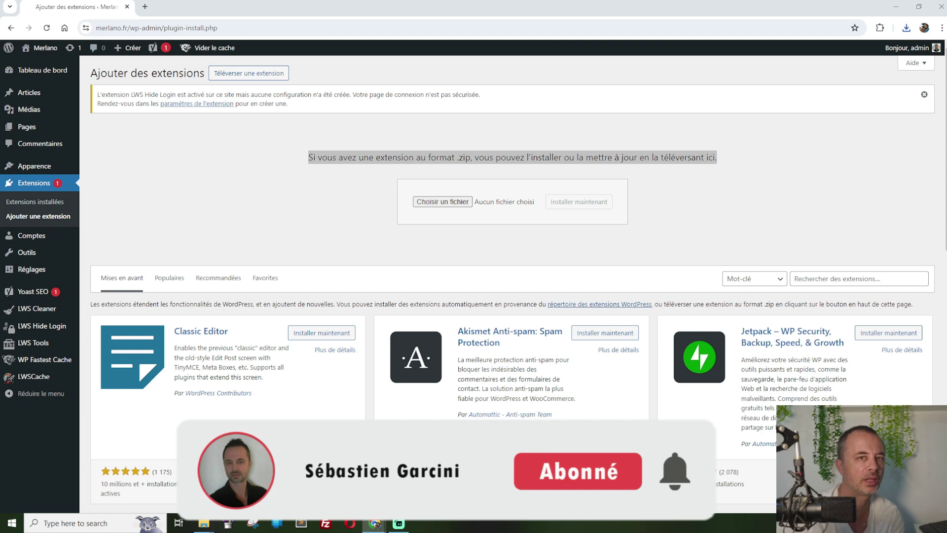
# Step: Upload the plugin archive alids_first_ion81.zip, install it and activate the plugin
pyautogui.moveTo(617, 257); pyautogui.dragTo(442, 206)
pyautogui.click(580, 206)
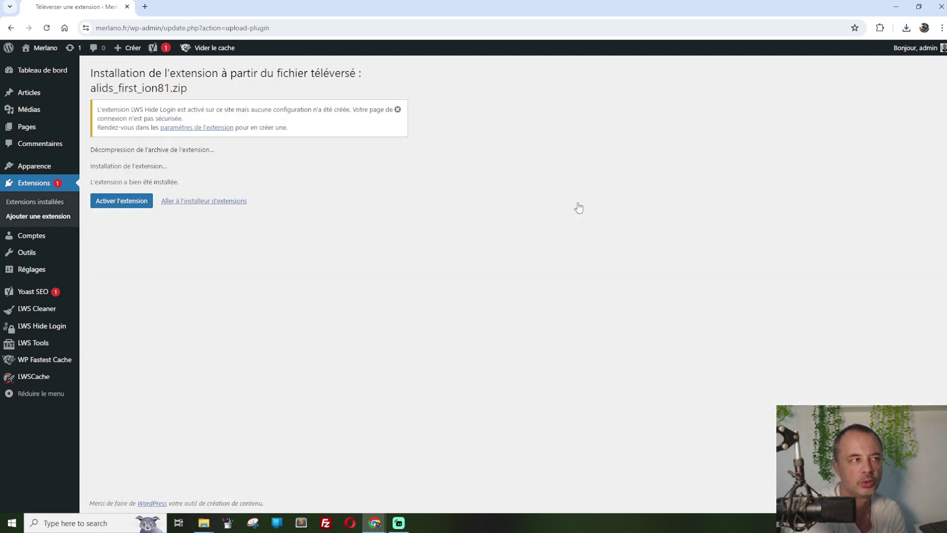
pyautogui.click(121, 205)
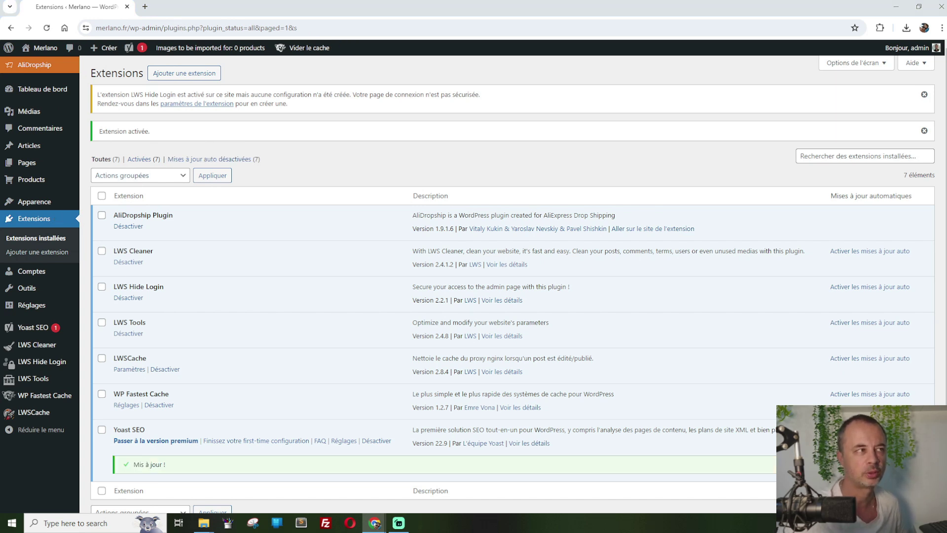
# Step: Paste the license key into the AliDropship plugin's license settings and activate it
pyautogui.click(44, 67)
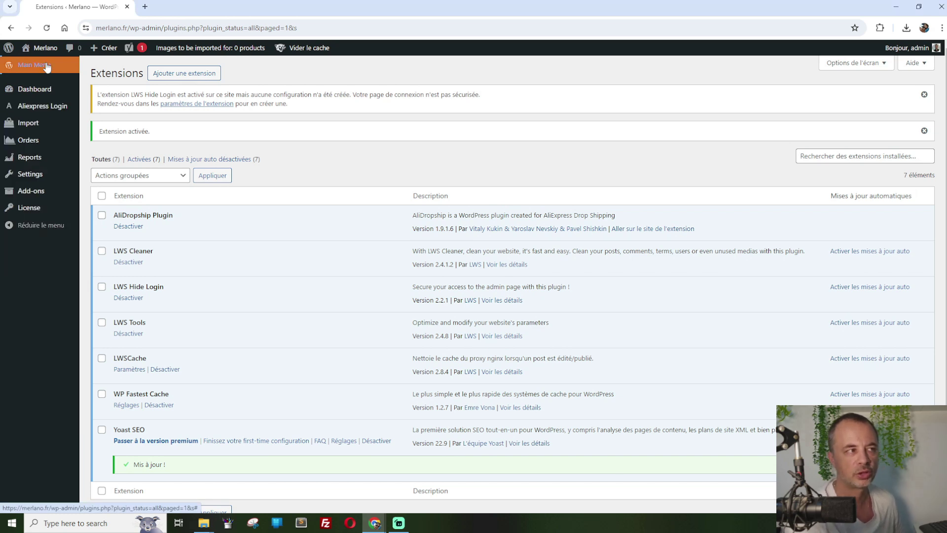
pyautogui.click(29, 208)
pyautogui.click(116, 188)
pyautogui.hotkey('ctrl', 'v')
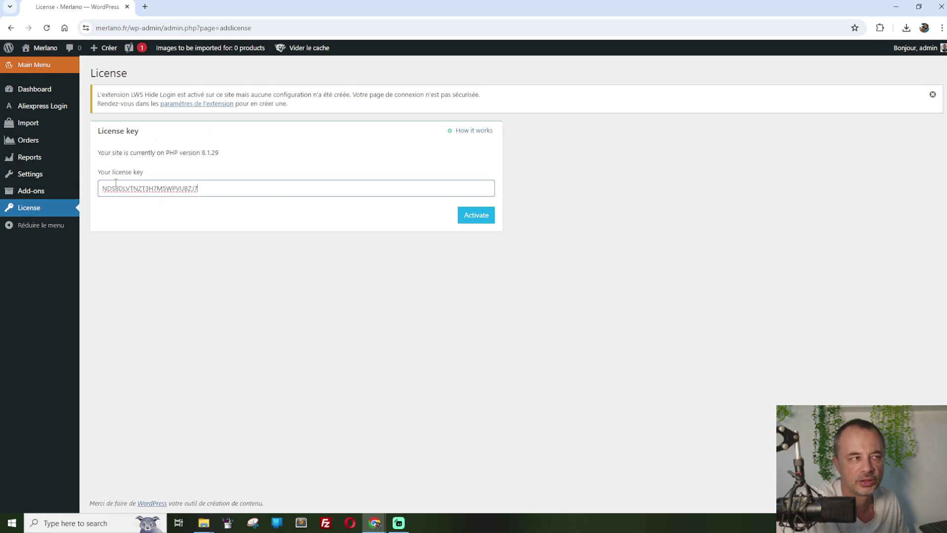
pyautogui.click(487, 223)
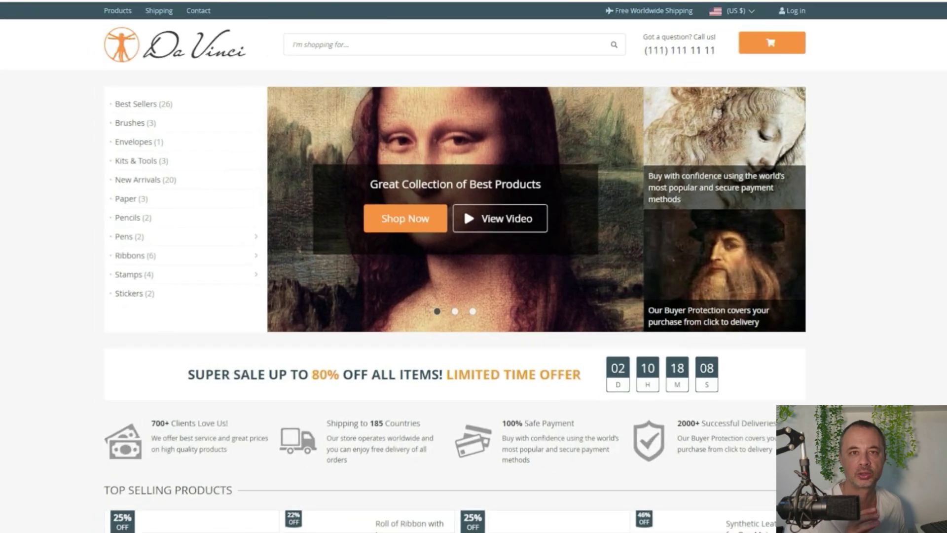
# Step: Look through the Da Vinci demo store's home page and its Floral Embroidery Kit product page
pyautogui.scroll(-10, 473, 267)
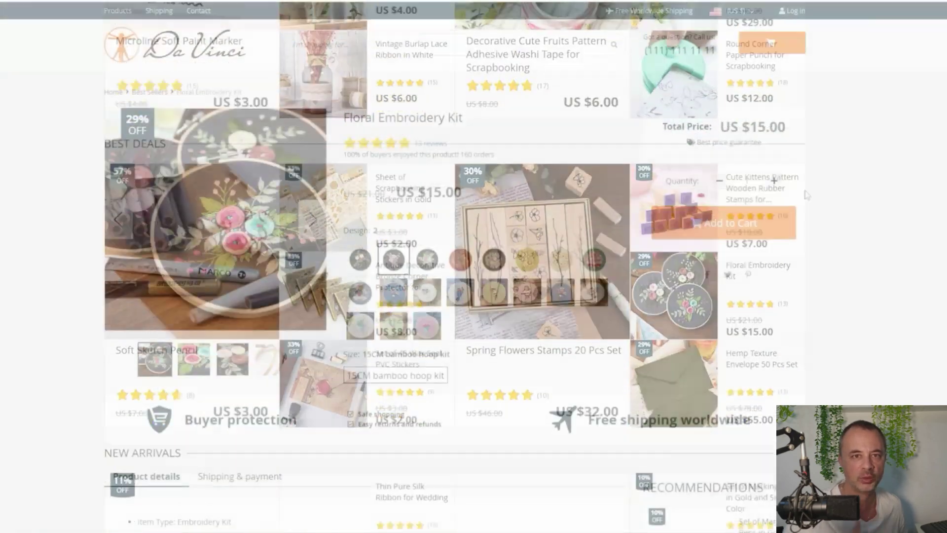
pyautogui.scroll(-10, 473, 267)
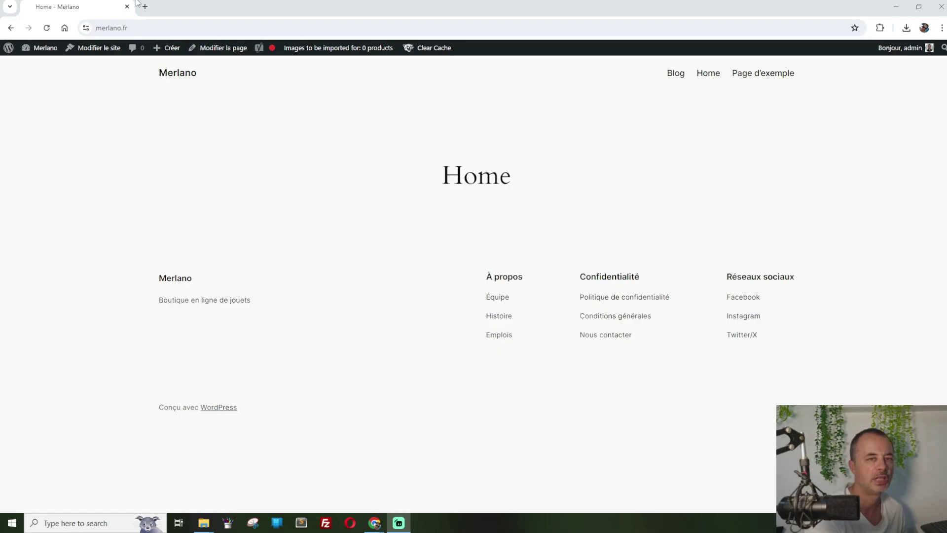
# Step: Open AliDropship's Themes page in a new browser tab and filter it to themes for the AliDropship Original Plugin
pyautogui.click(144, 6)
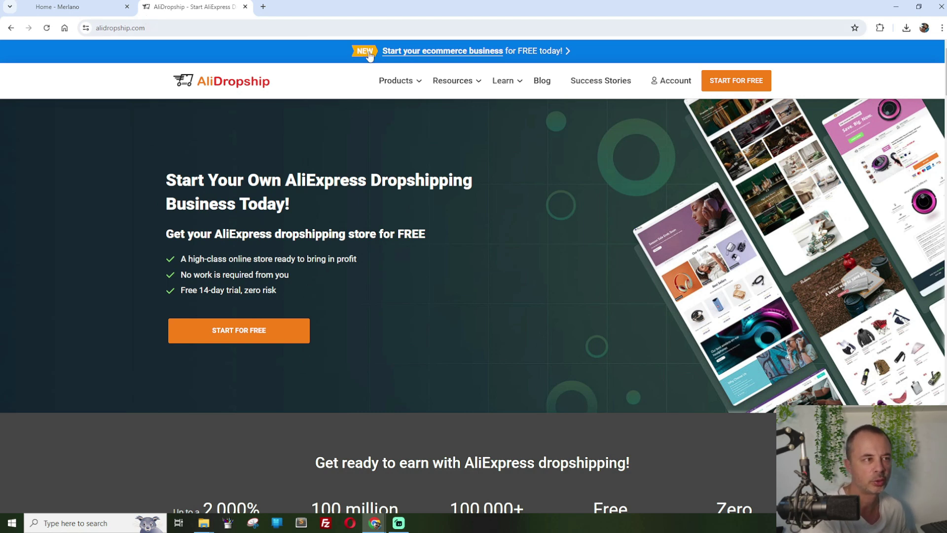
pyautogui.moveTo(450, 79)
pyautogui.moveTo(405, 82)
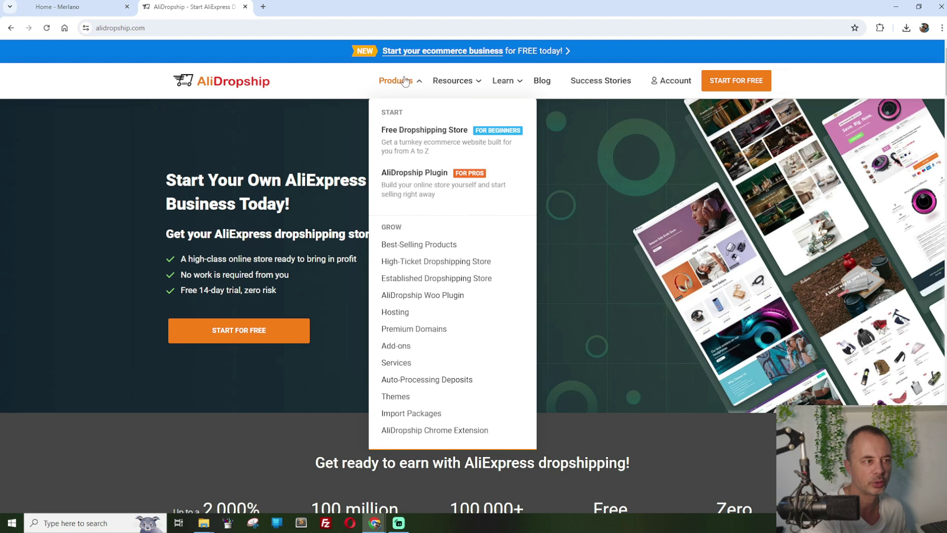
pyautogui.click(404, 398)
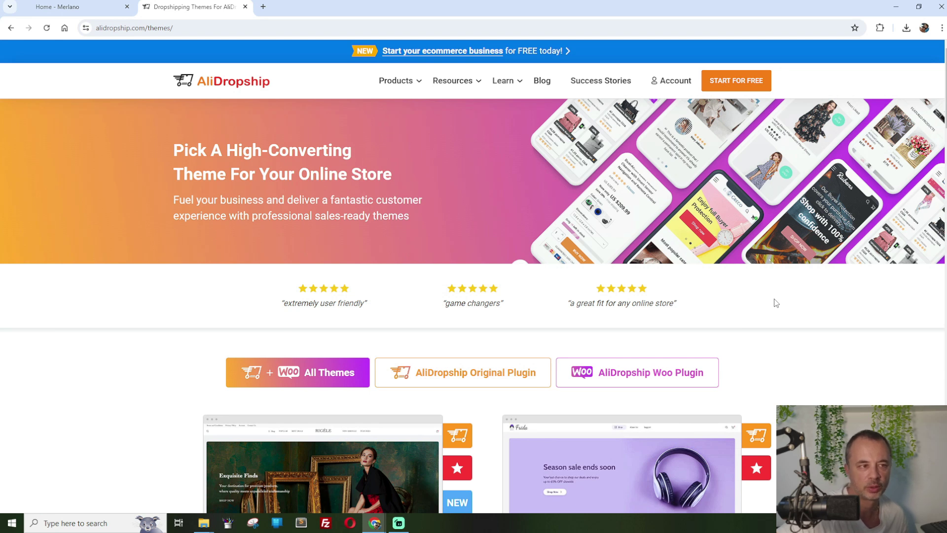
pyautogui.click(449, 374)
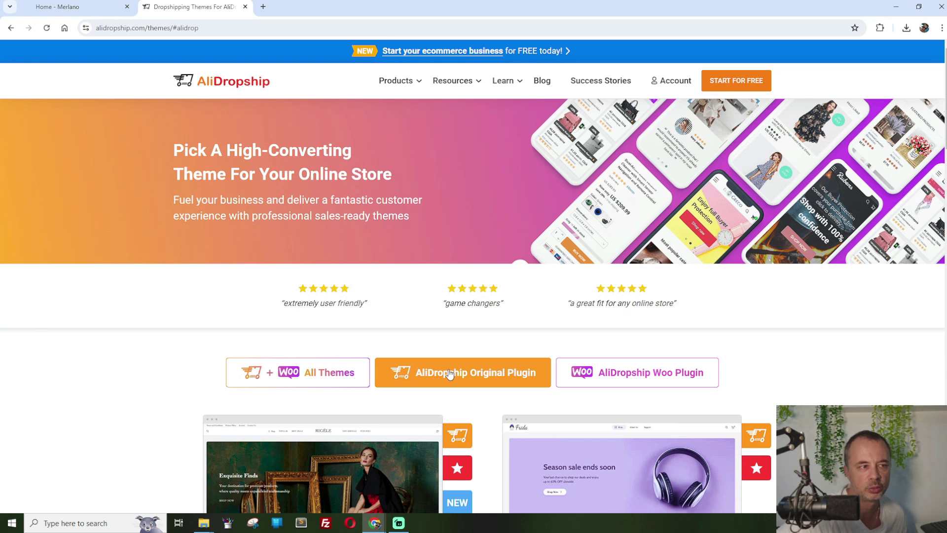
# Step: Browse the filtered theme list and open the details of the free Da Vinci 2.0 theme
pyautogui.scroll(-5, 449, 374)
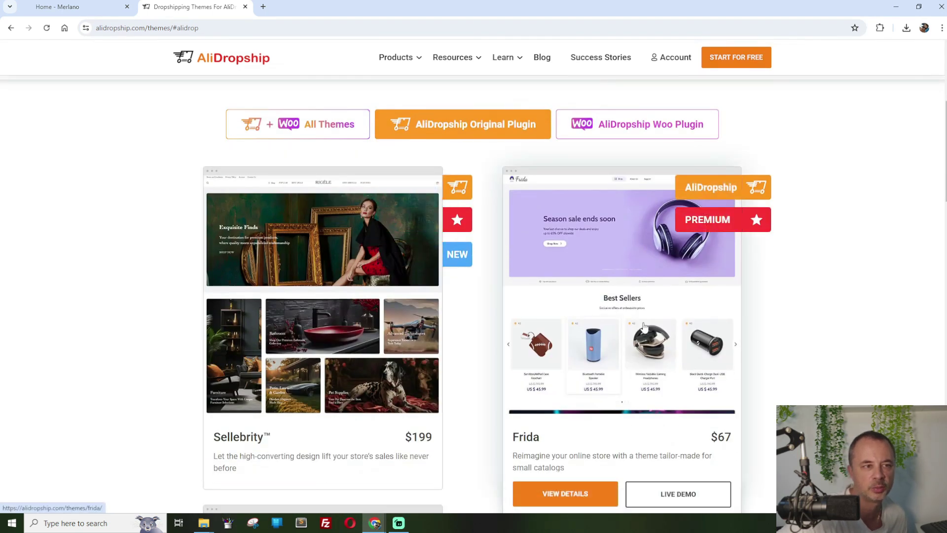
pyautogui.scroll(-4, 644, 300)
pyautogui.scroll(-3, 644, 300)
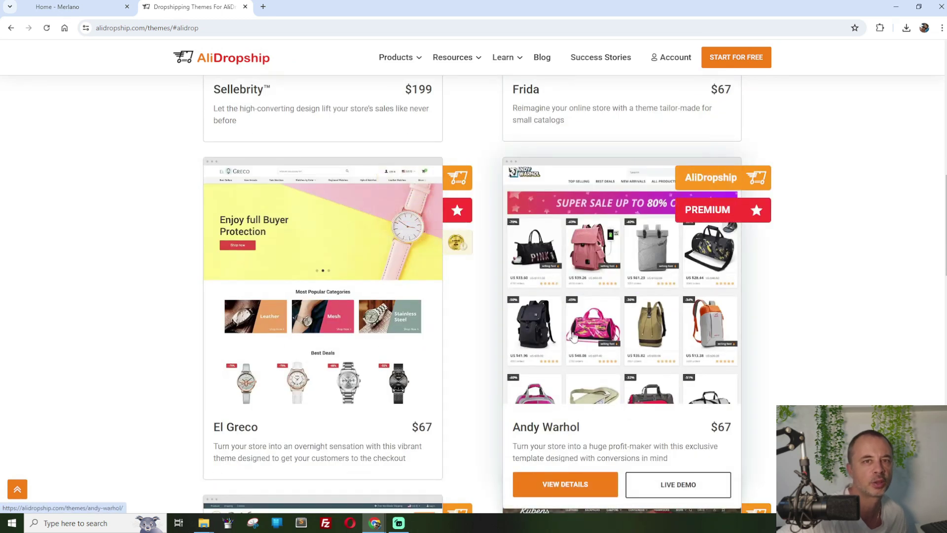
pyautogui.scroll(-7, 573, 337)
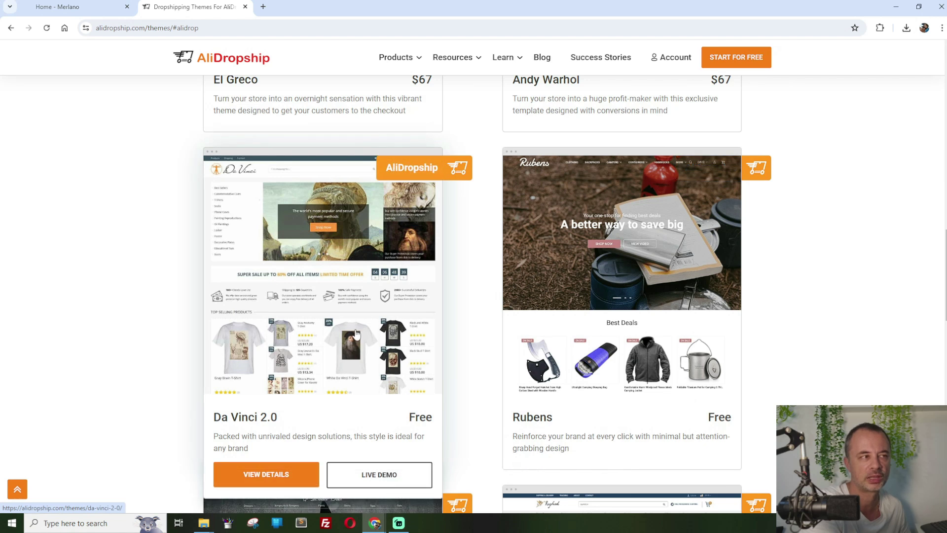
pyautogui.click(303, 288)
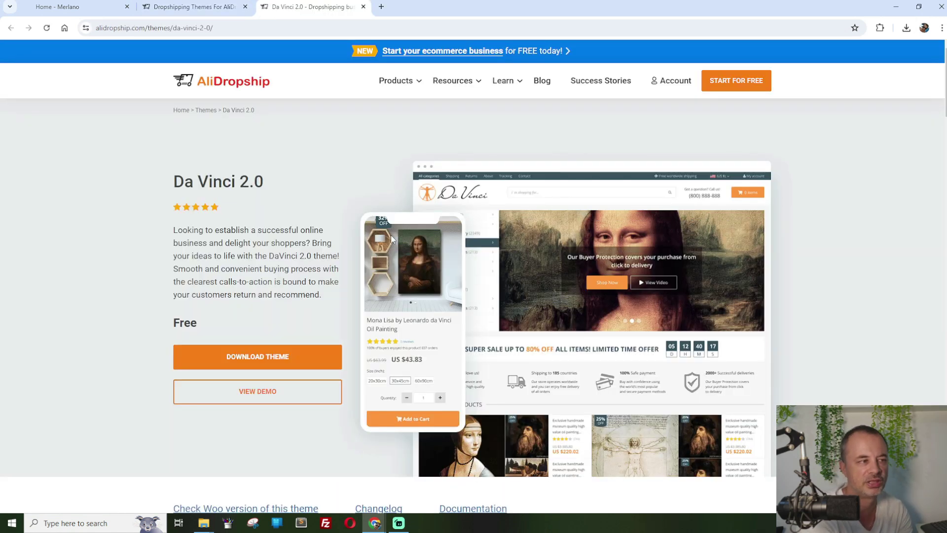
# Step: Open the Da Vinci 2.0 live demo and examine its home page and the Kawaii Yummy Design Paper Knife product page
pyautogui.click(264, 392)
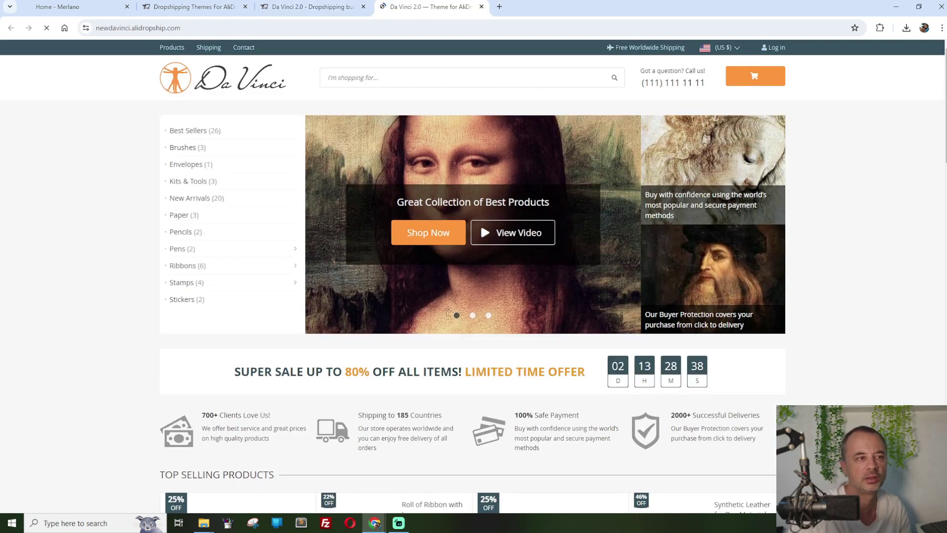
pyautogui.scroll(-4, 944, 145)
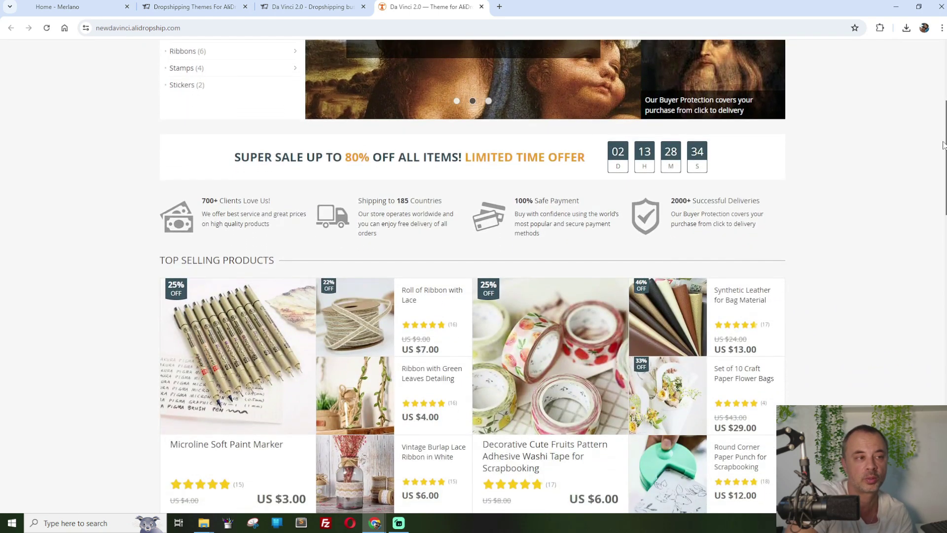
pyautogui.moveTo(943, 144); pyautogui.dragTo(932, 289)
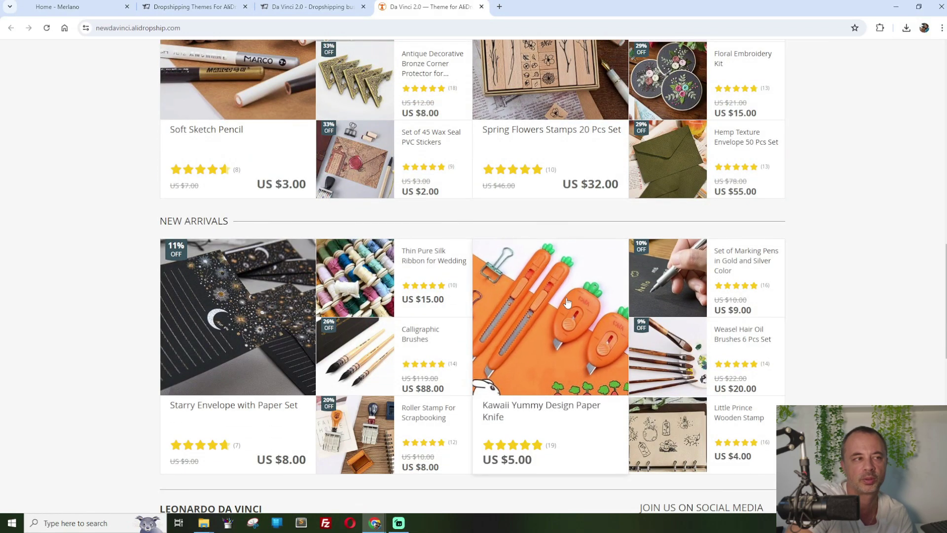
pyautogui.click(561, 329)
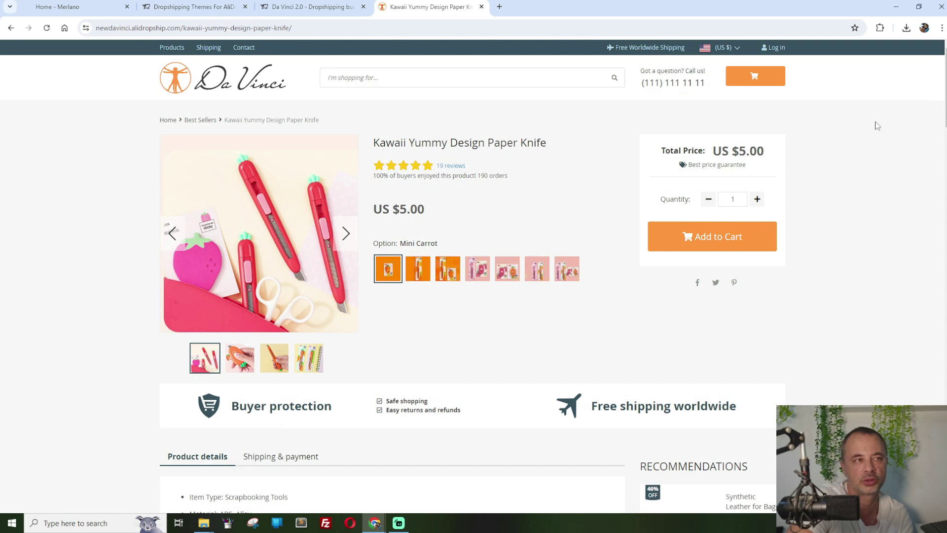
pyautogui.scroll(-15, 946, 198)
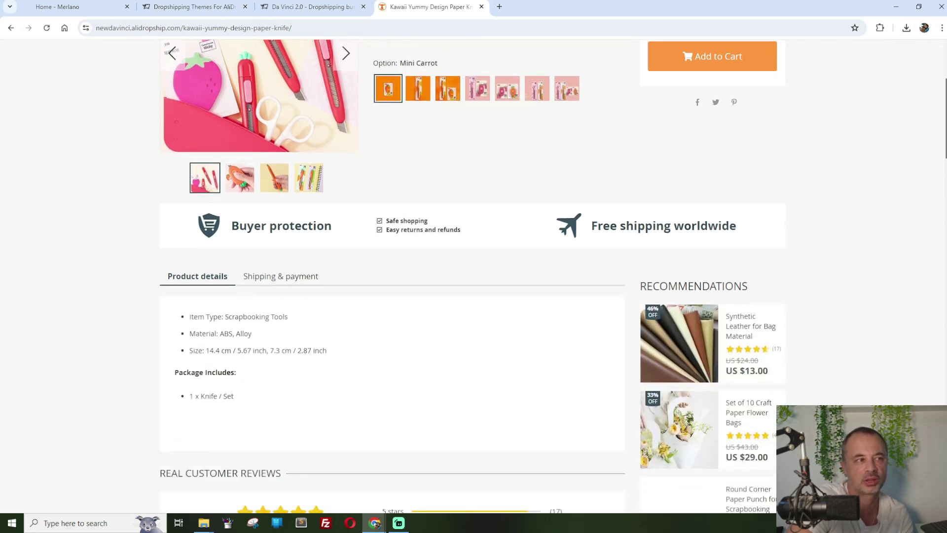
pyautogui.scroll(15, 946, 197)
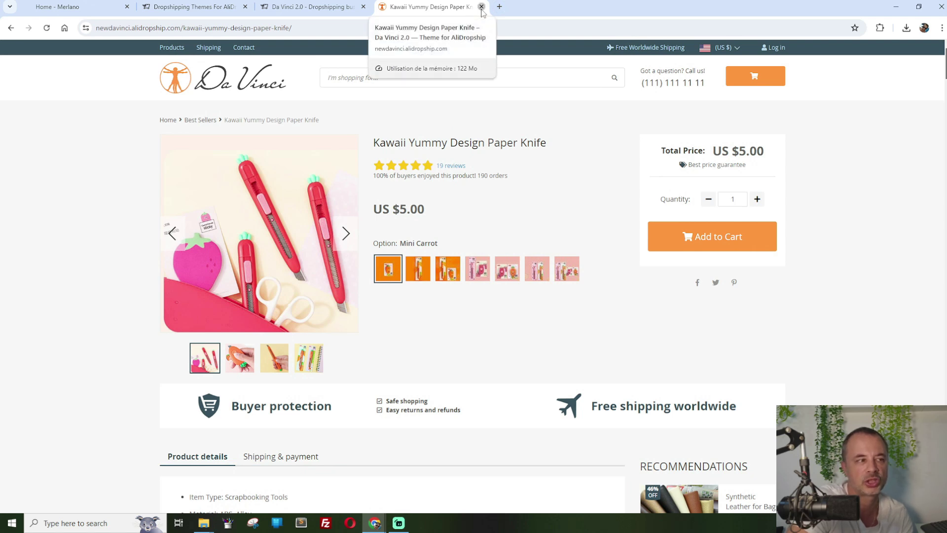
# Step: Close the live demo and download the free Da Vinci 2.0 theme from its details page
pyautogui.click(481, 7)
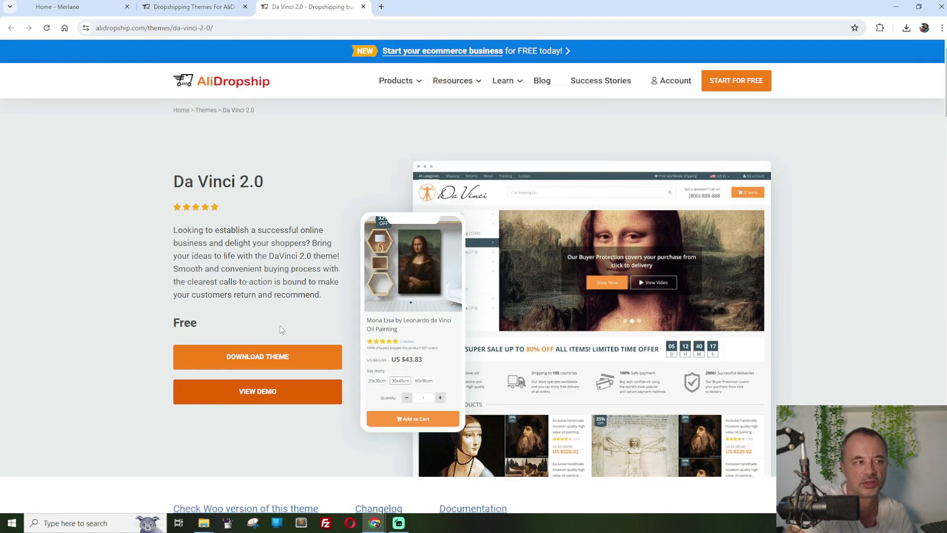
pyautogui.click(241, 359)
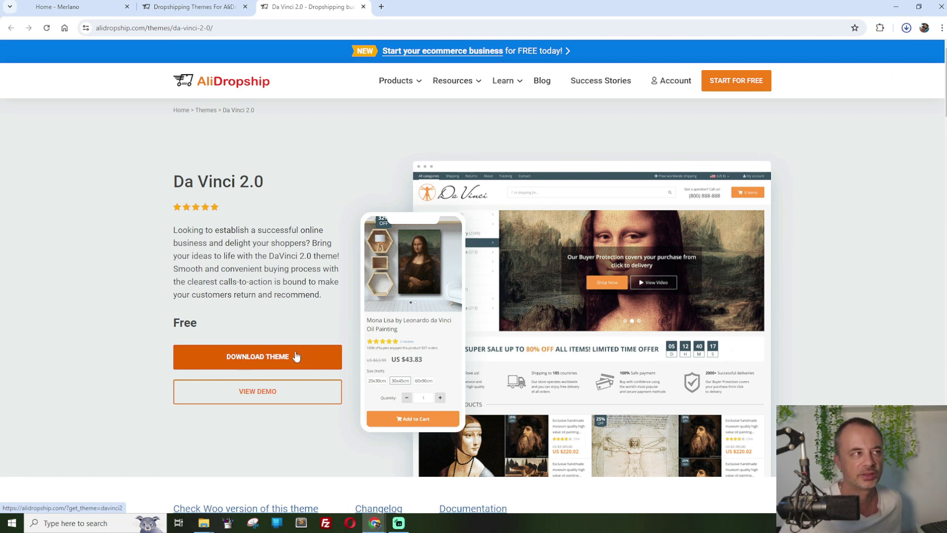
# Step: Return to the Merlano WordPress admin and open the theme upload form for adding a new theme
pyautogui.click(74, 7)
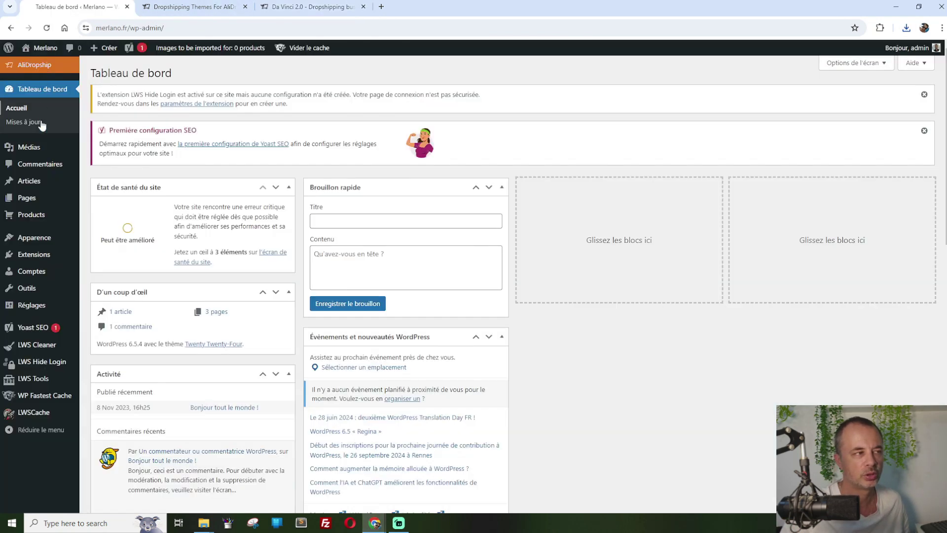
pyautogui.moveTo(39, 244)
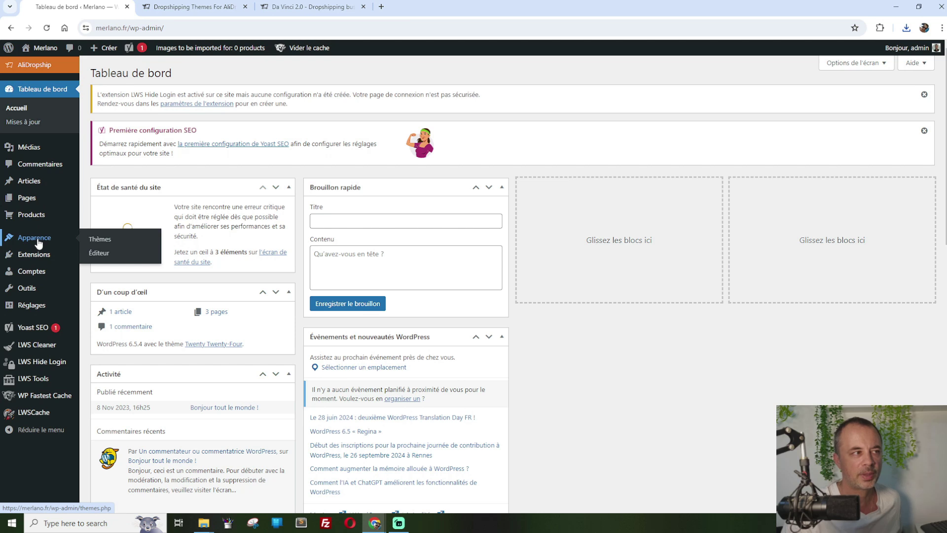
pyautogui.click(101, 239)
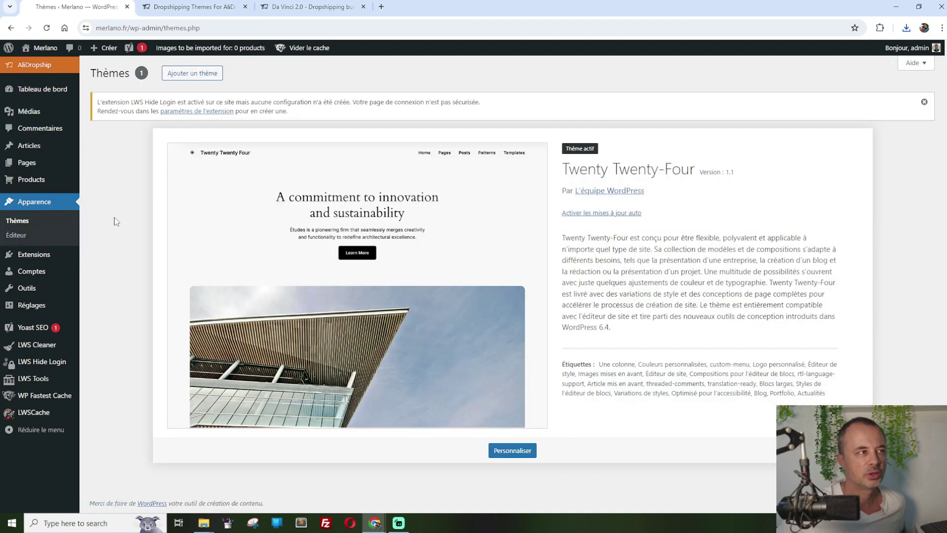
pyautogui.click(207, 82)
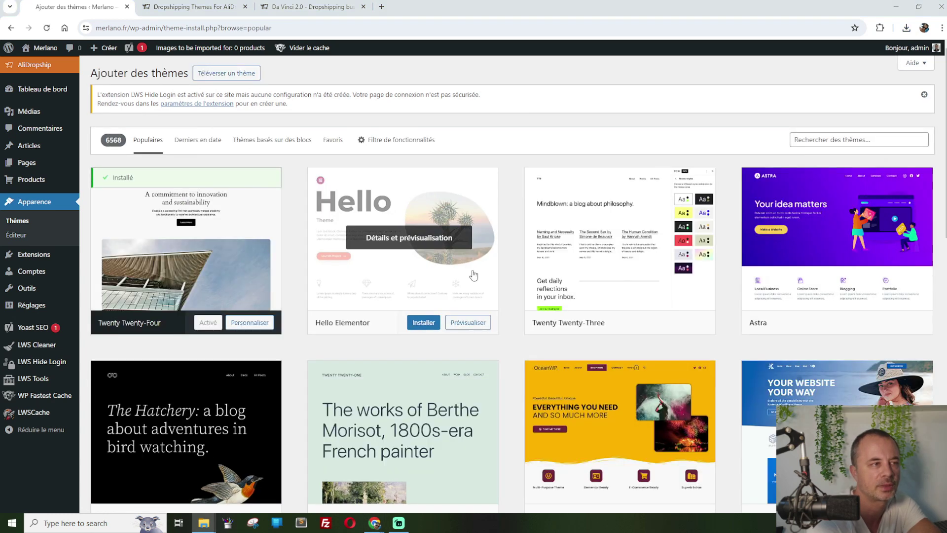
pyautogui.click(222, 75)
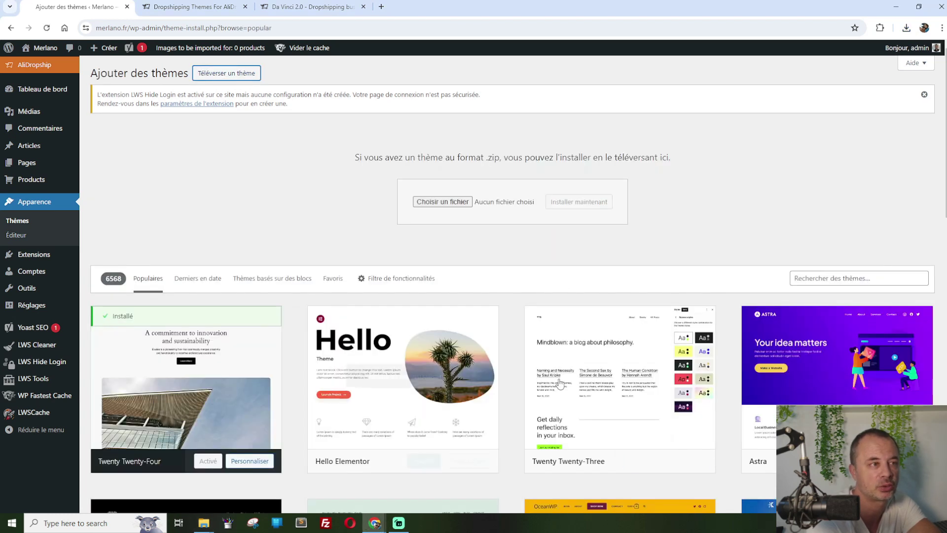
# Step: Upload the theme file davinci2.1.7.7.zip, install it and activate it as the site's theme
pyautogui.moveTo(943, 274); pyautogui.dragTo(444, 201)
pyautogui.click(588, 207)
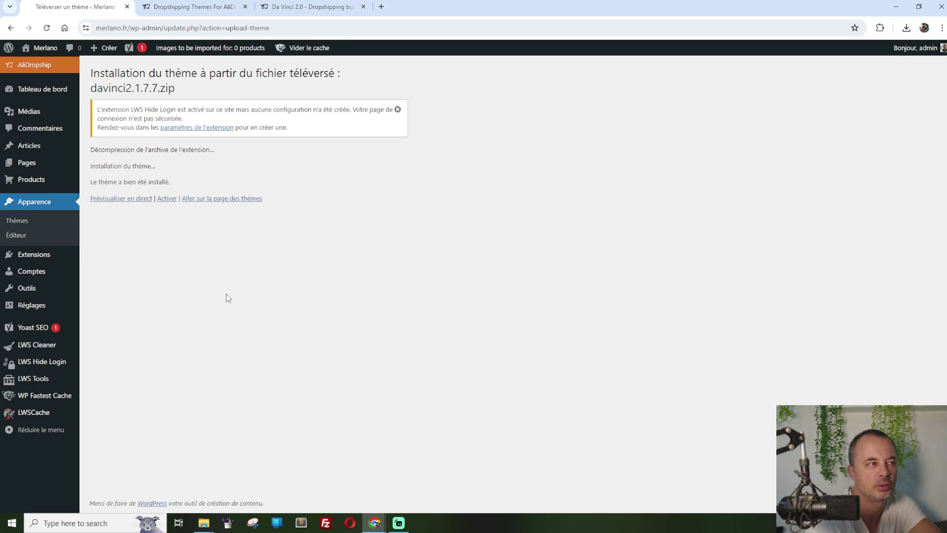
pyautogui.click(167, 199)
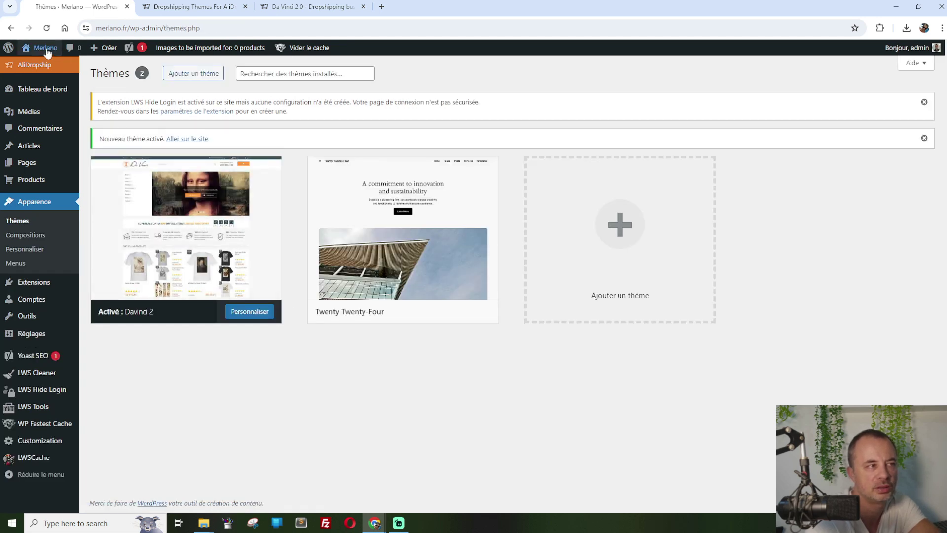
# Step: Visit the Merlano storefront and look over its home page with the Da Vinci theme
pyautogui.moveTo(45, 50)
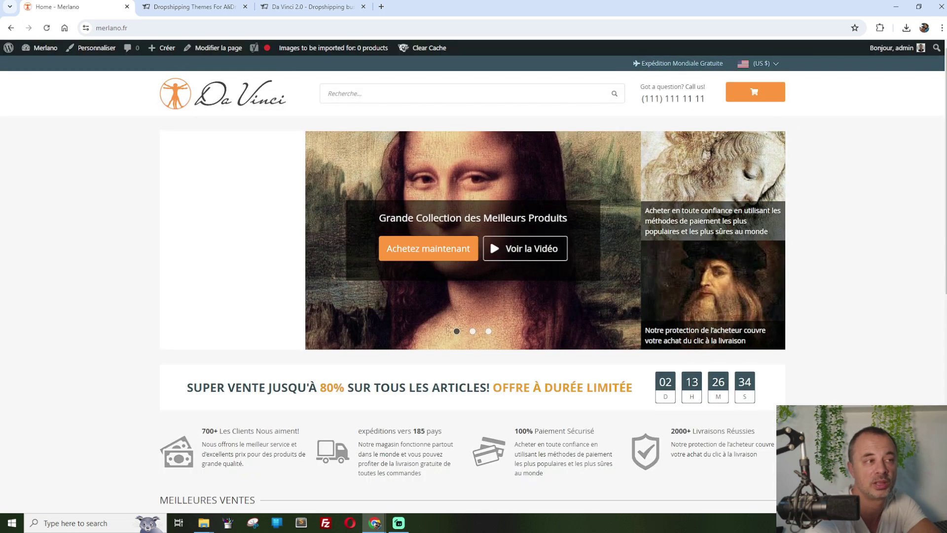
pyautogui.scroll(-3, 528, 143)
pyautogui.moveTo(945, 175); pyautogui.dragTo(923, 74)
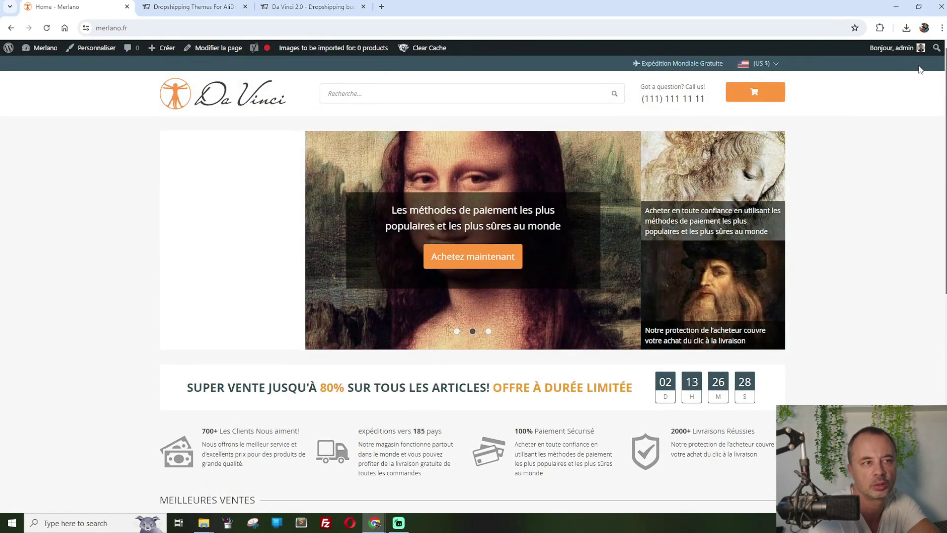